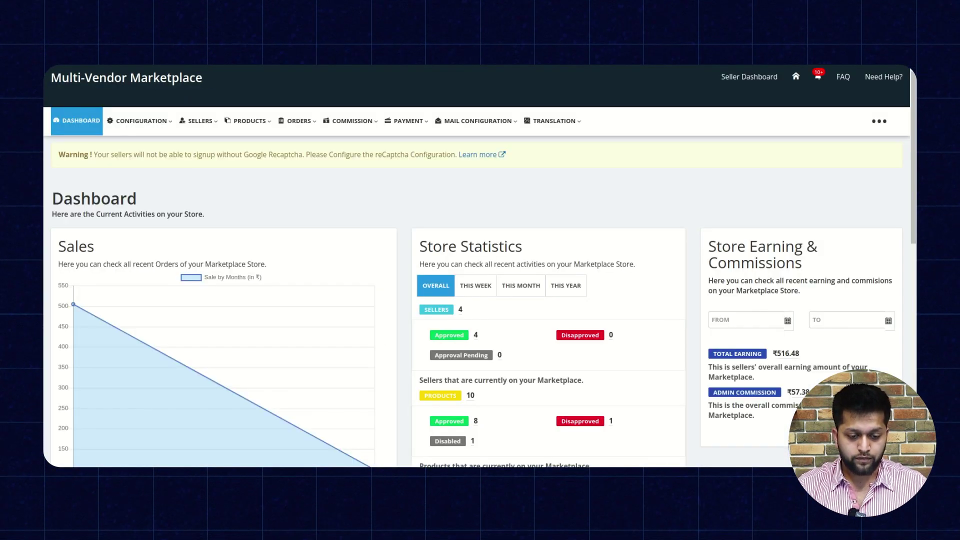
# Step: Open Recaptcha Configuration and switch on the Google ReCaptcha For Signup toggle
pyautogui.click(248, 121)
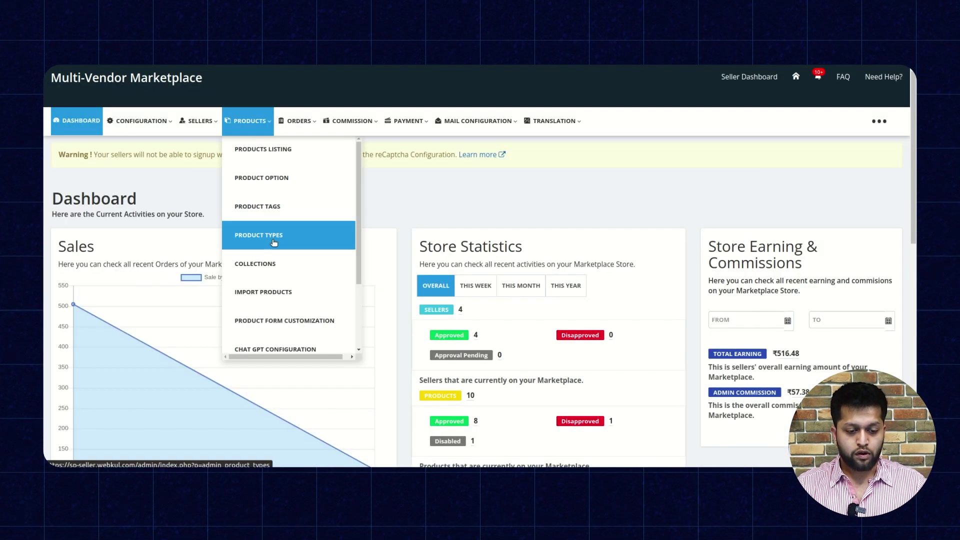
pyautogui.click(142, 120)
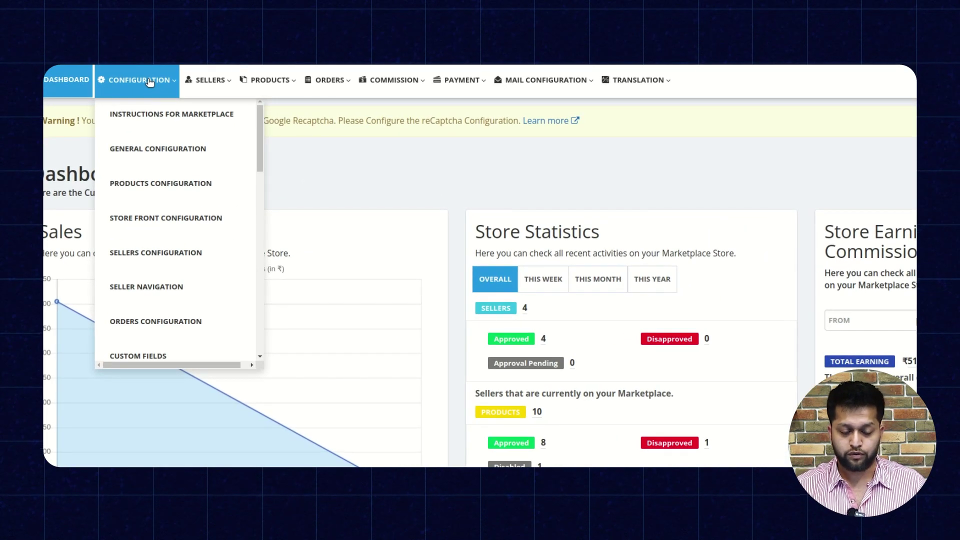
pyautogui.scroll(-10, 190, 284)
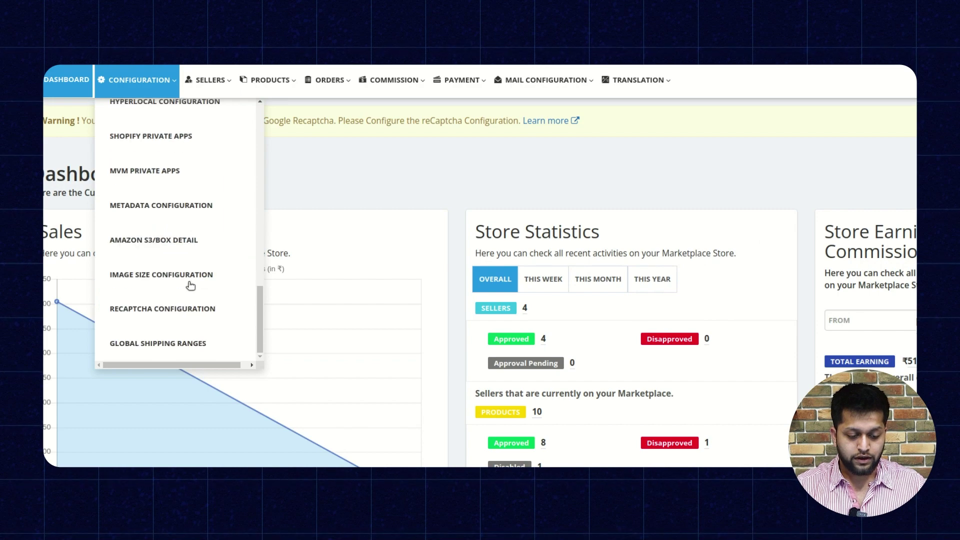
pyautogui.scroll(-3, 189, 284)
pyautogui.click(187, 310)
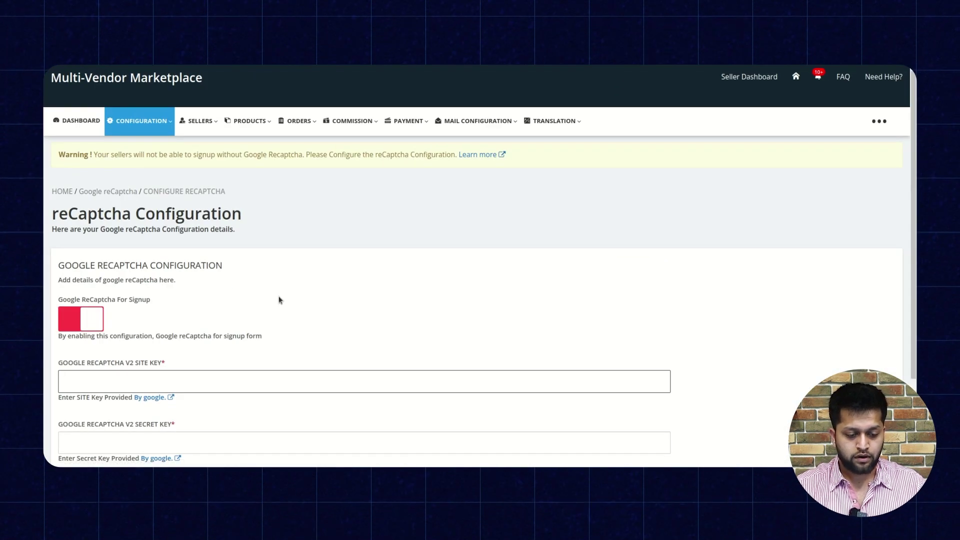
pyautogui.scroll(-2, 279, 299)
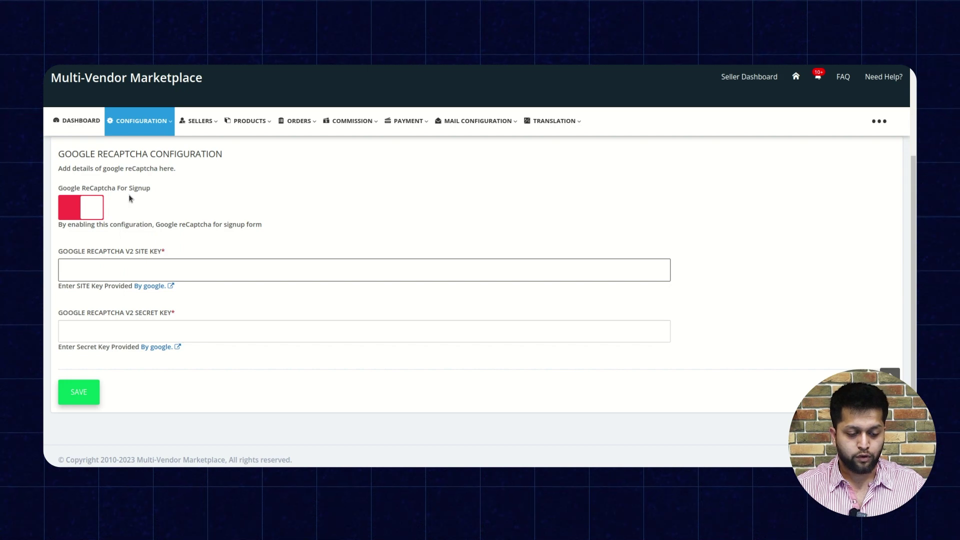
pyautogui.click(96, 209)
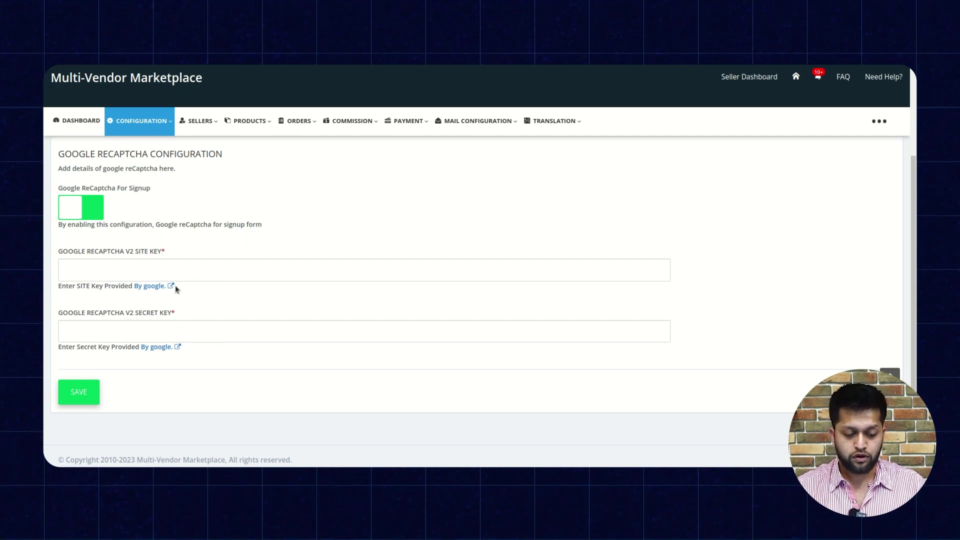
# Step: Follow the 'By google.' link to the reCAPTCHA admin console and start creating a new site
pyautogui.click(152, 287)
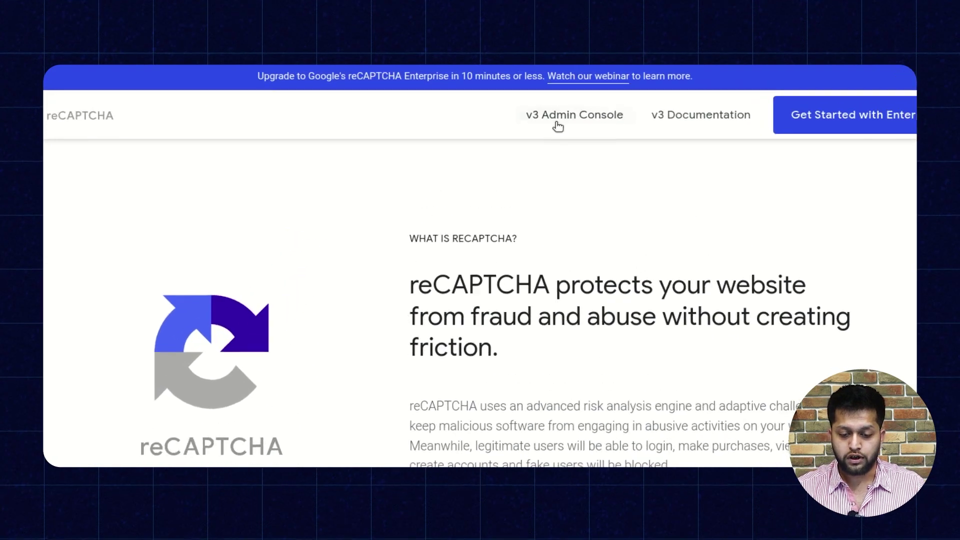
pyautogui.click(570, 118)
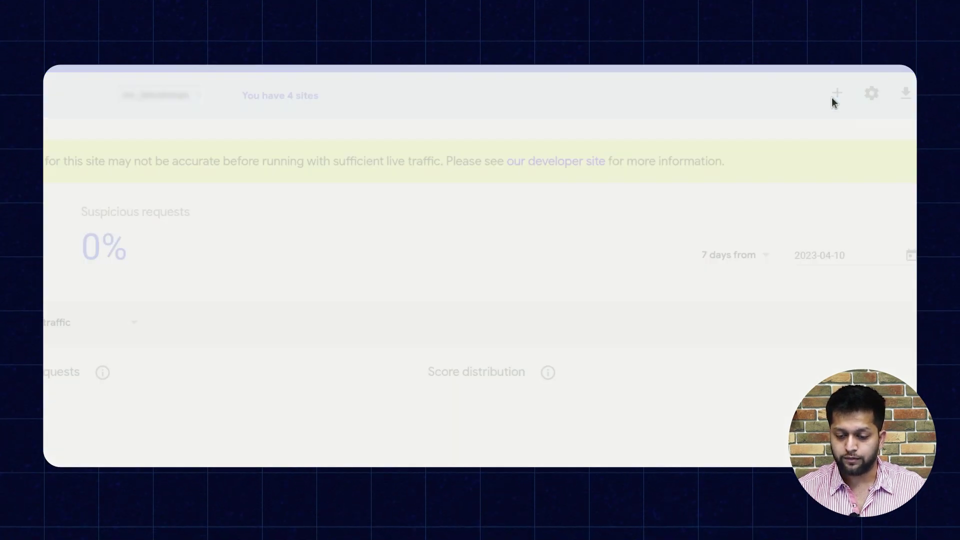
pyautogui.click(831, 97)
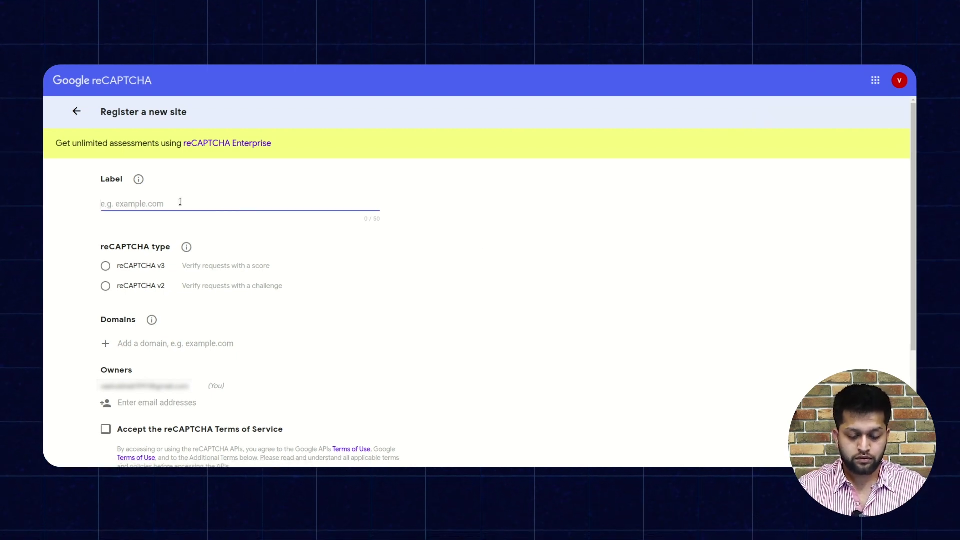
# Step: Enter a site label and choose reCAPTCHA v2 with the 'I'm not a robot' Checkbox
pyautogui.write('John')
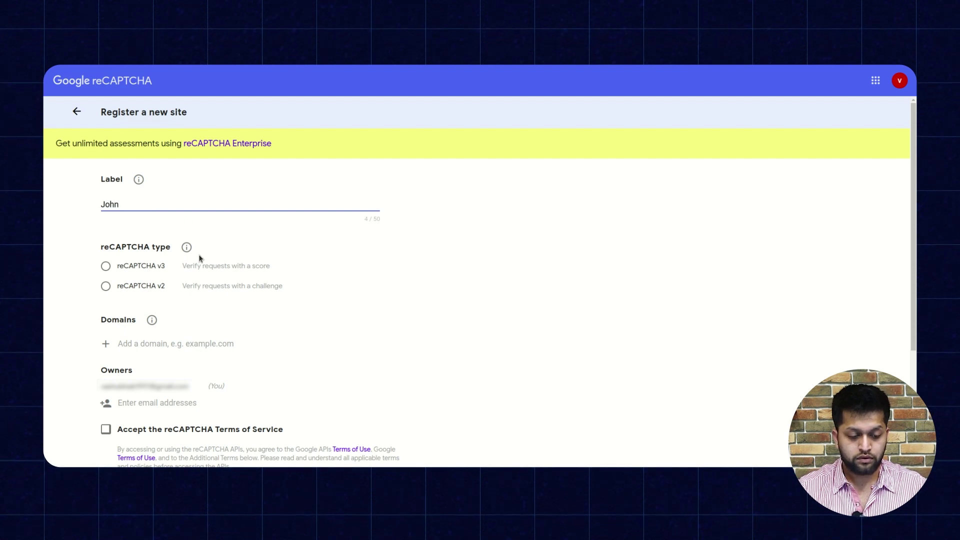
pyautogui.click(105, 287)
pyautogui.click(130, 307)
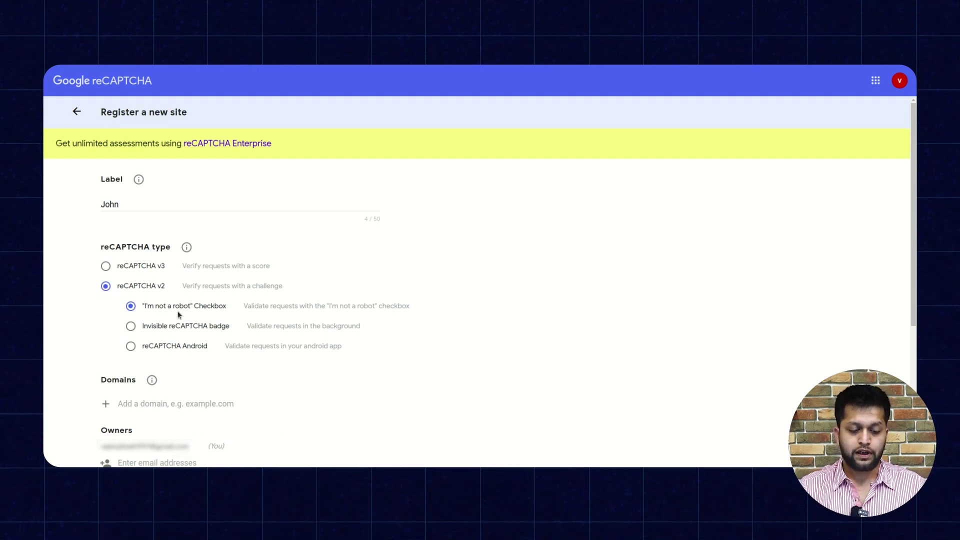
pyautogui.scroll(-4, 220, 313)
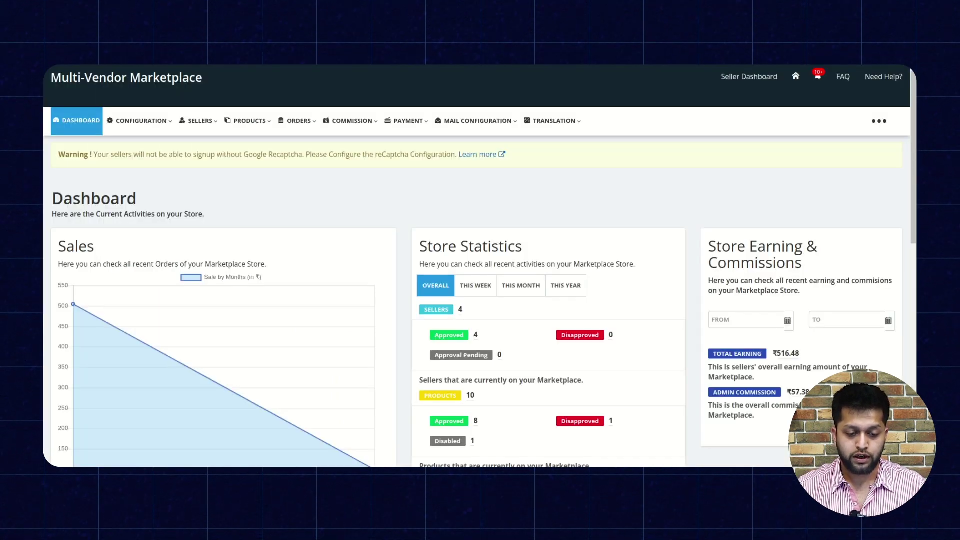
# Step: Open Instructions for Marketplace and select the 'Your public URL for your sellers' text to copy
pyautogui.click(254, 125)
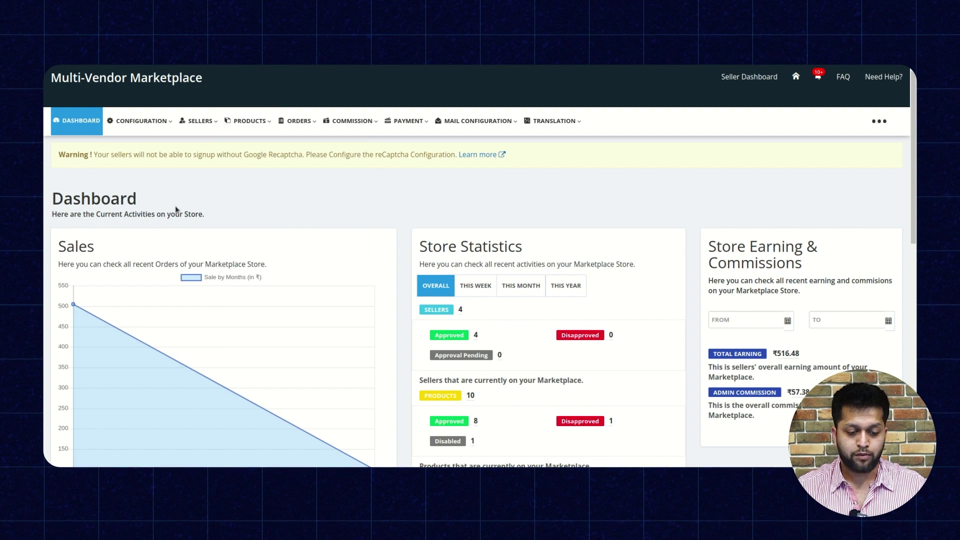
pyautogui.click(153, 126)
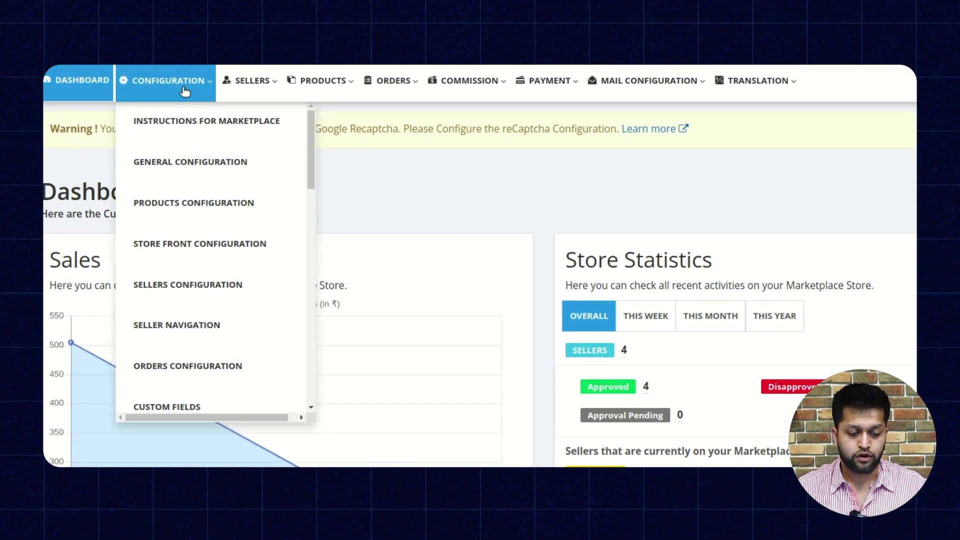
pyautogui.moveTo(180, 102)
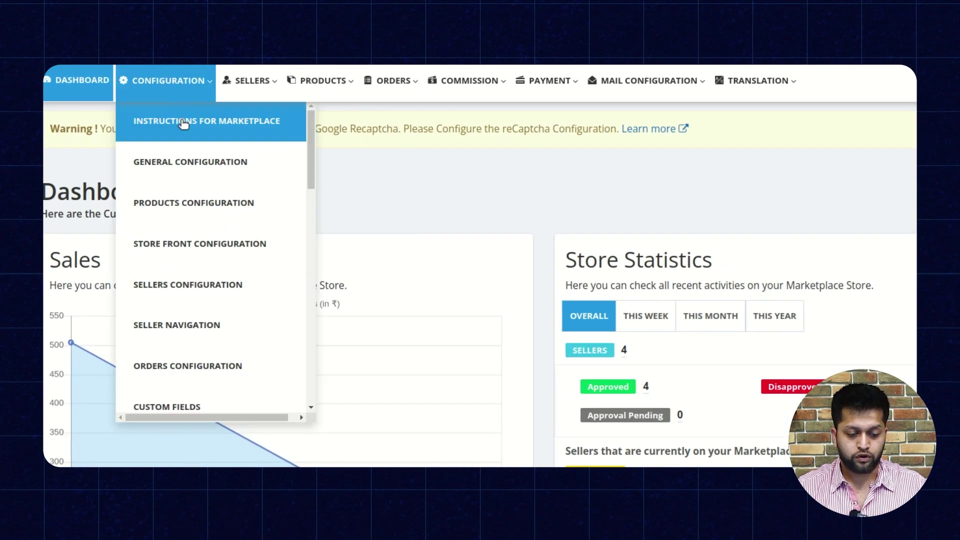
pyautogui.click(183, 122)
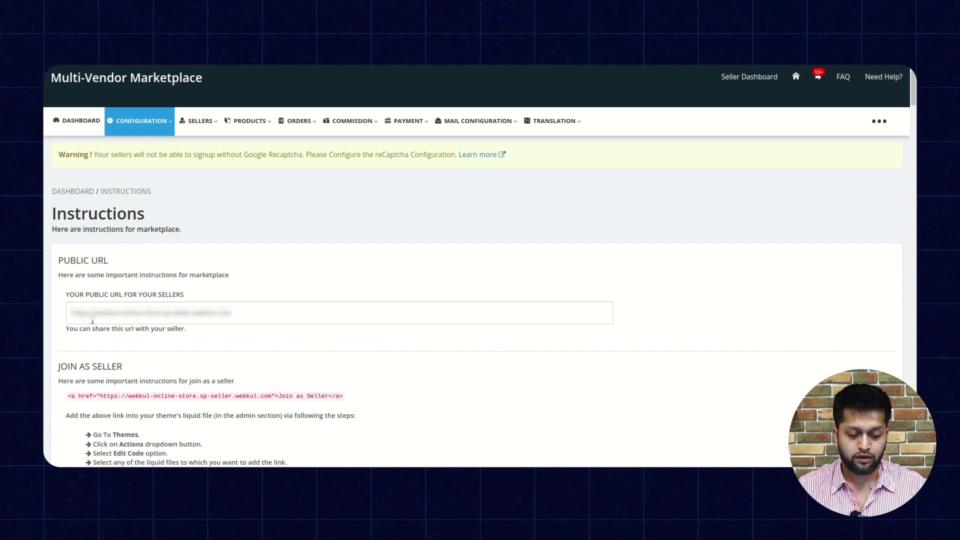
pyautogui.moveTo(239, 311); pyautogui.dragTo(197, 312)
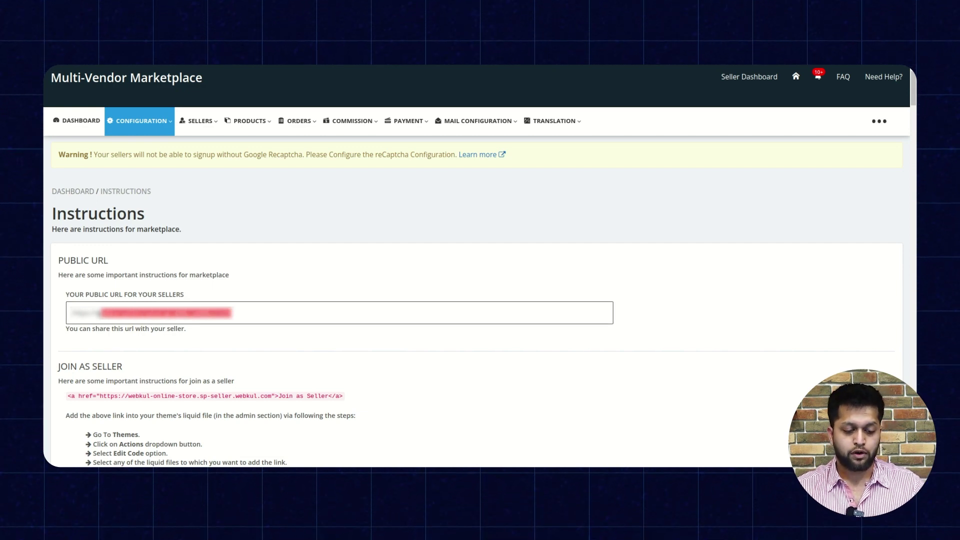
pyautogui.moveTo(202, 312); pyautogui.dragTo(100, 307)
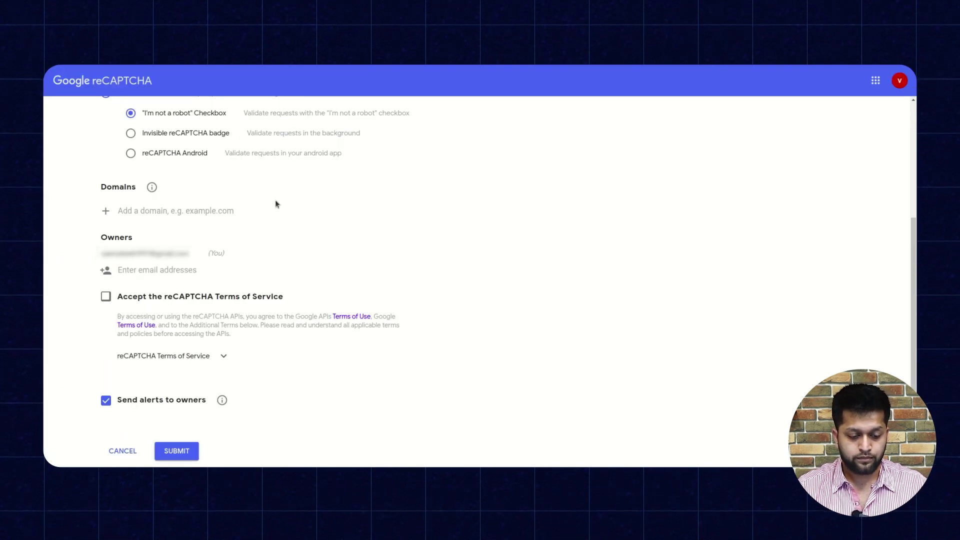
# Step: Paste the store domain into Domains, accept the Terms of Service, and submit the site
pyautogui.click(249, 209)
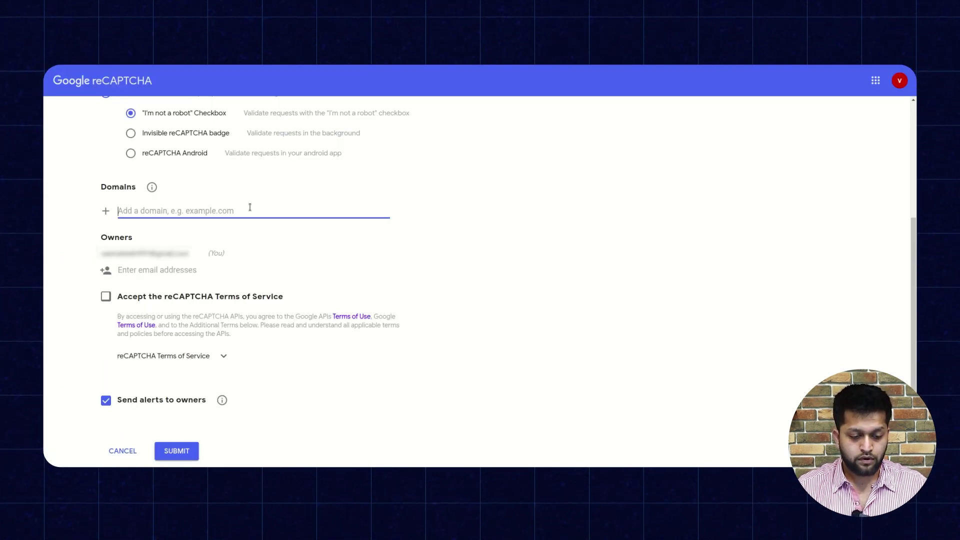
pyautogui.hotkey('ctrl', 'v')
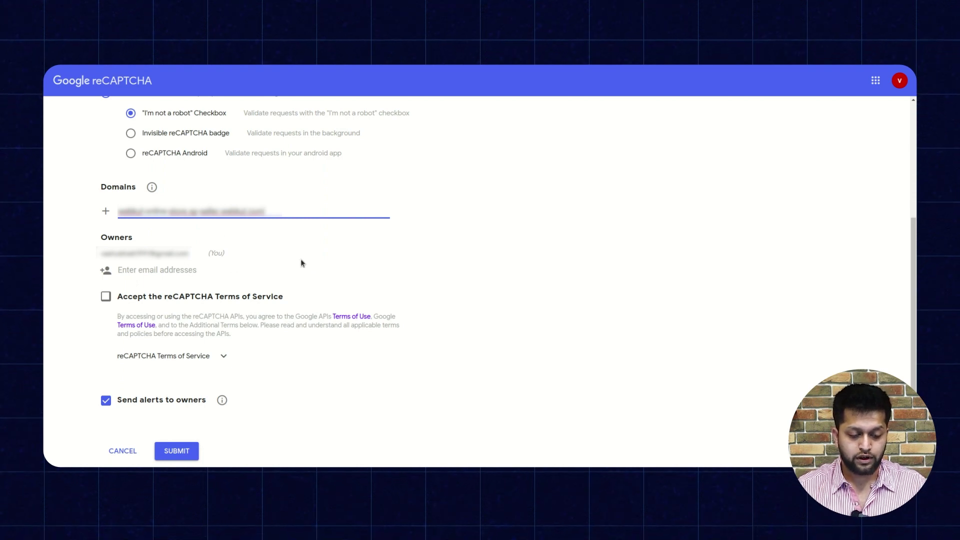
pyautogui.scroll(-1, 310, 264)
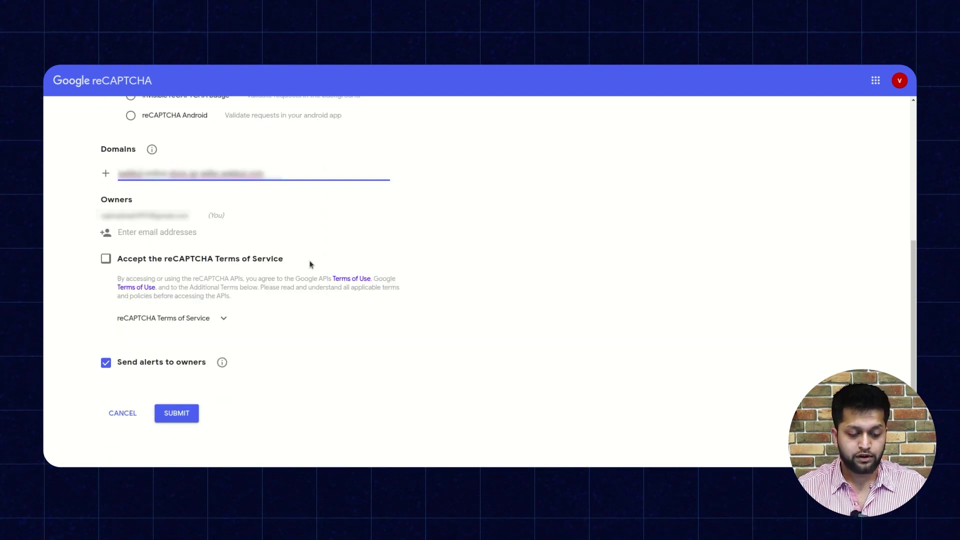
pyautogui.click(106, 260)
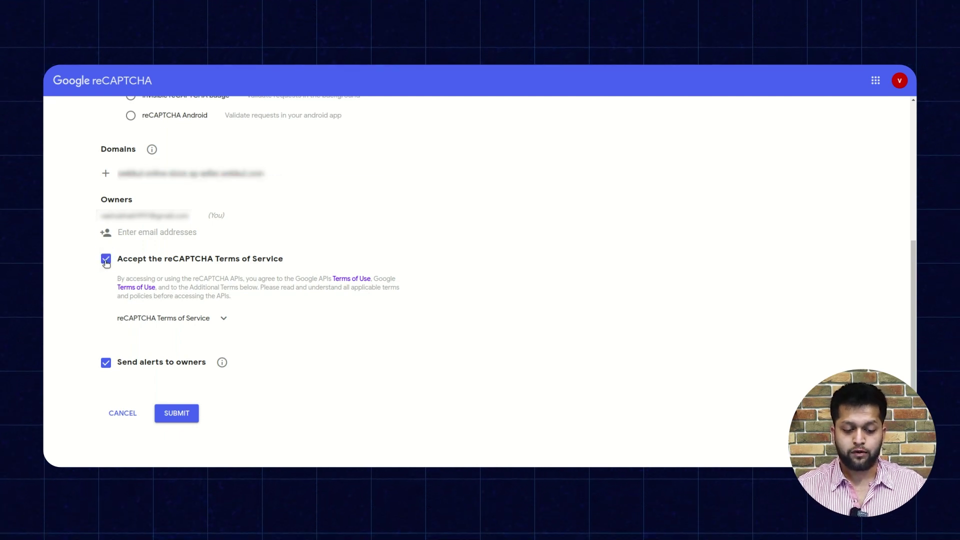
pyautogui.click(190, 415)
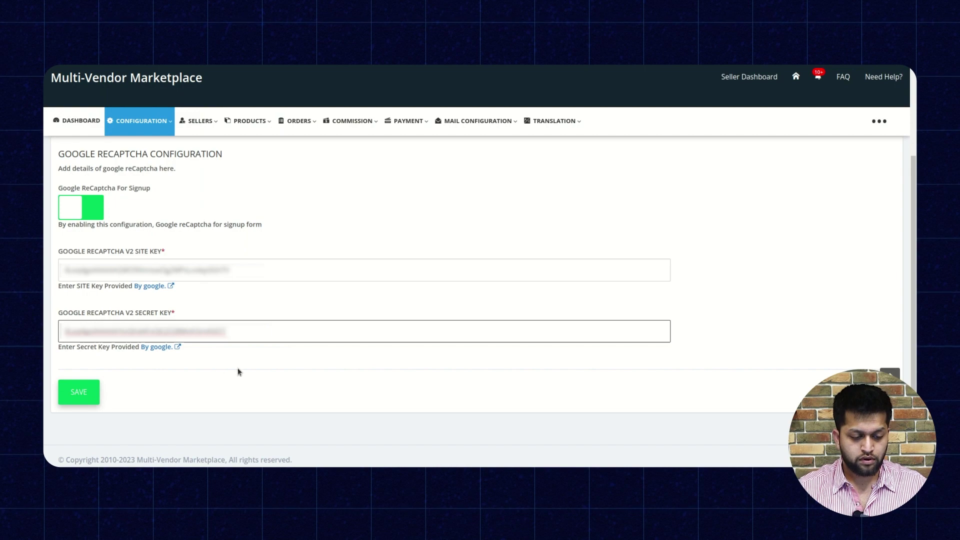
# Step: Save the reCAPTCHA v2 site and secret keys, then reload the seller signup page
pyautogui.scroll(3, 236, 371)
pyautogui.scroll(-3, 290, 347)
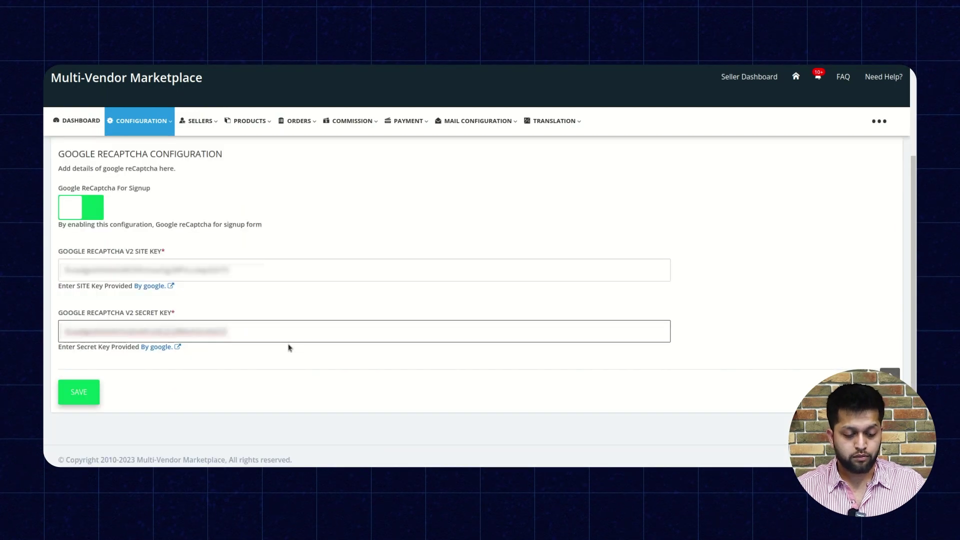
pyautogui.click(80, 392)
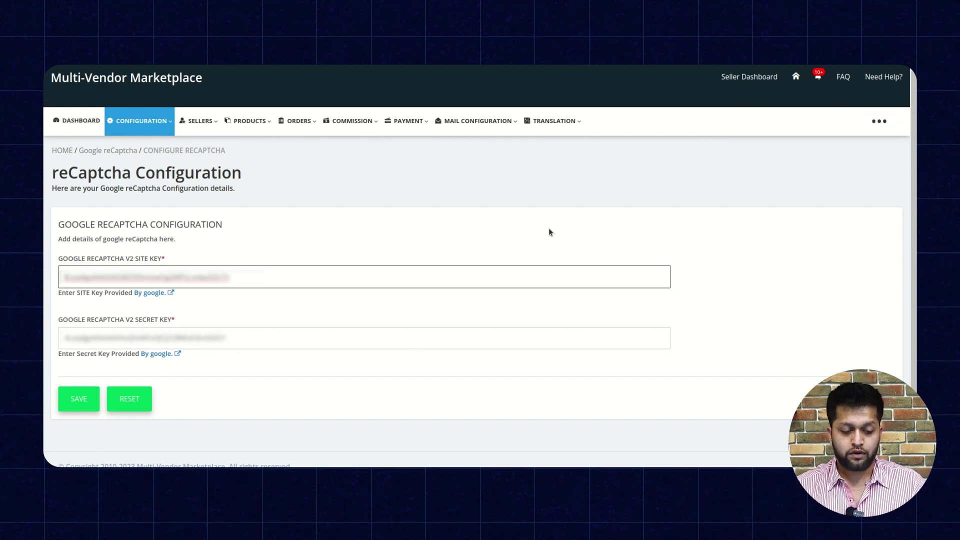
pyautogui.click(474, 120)
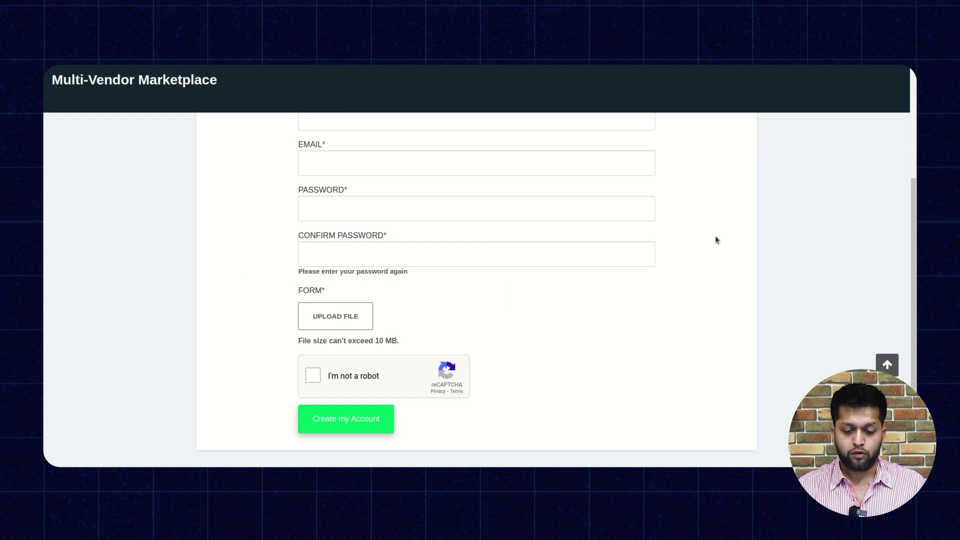
# Step: Tick the signup form's 'I'm not a robot' box to bring up the bridges image challenge
pyautogui.scroll(3, 715, 237)
pyautogui.scroll(-3, 715, 240)
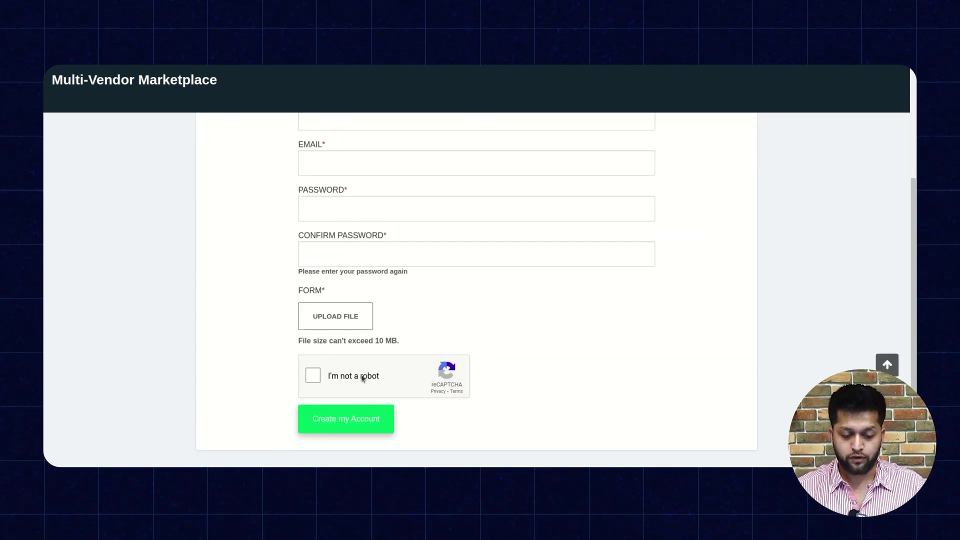
pyautogui.click(313, 375)
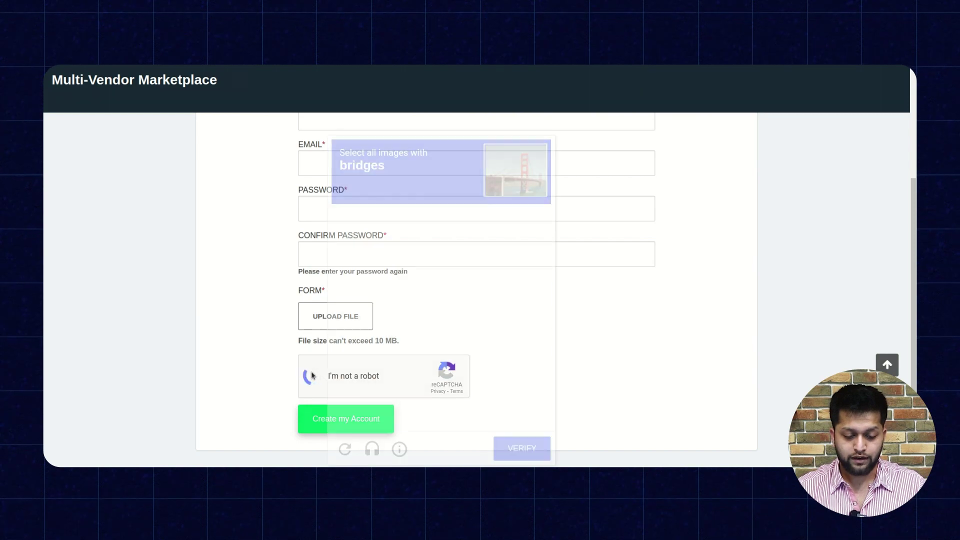